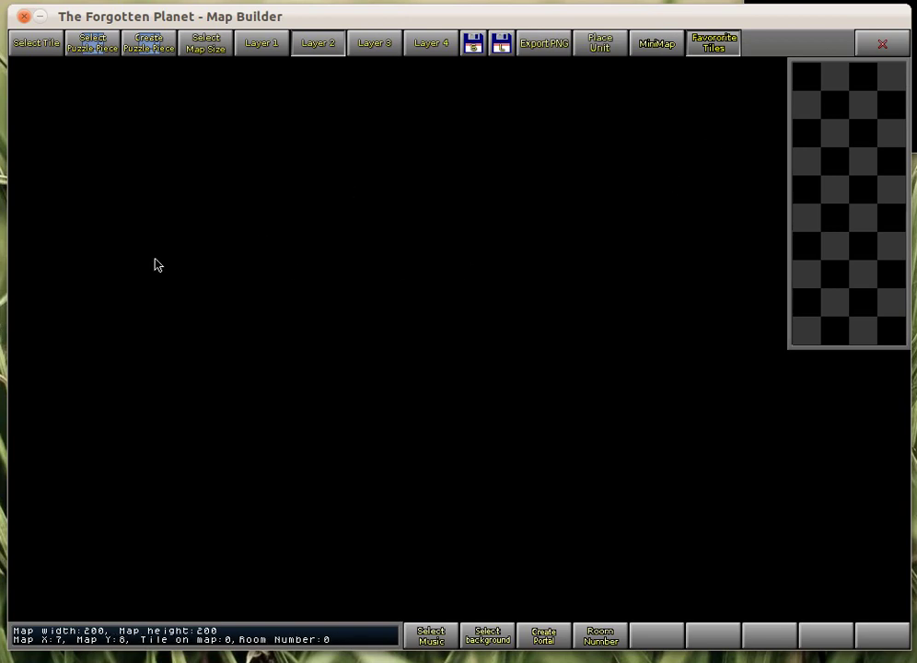
Pick the rocky cave tile (tile 16) from the tile sheet
left_click(39, 51)
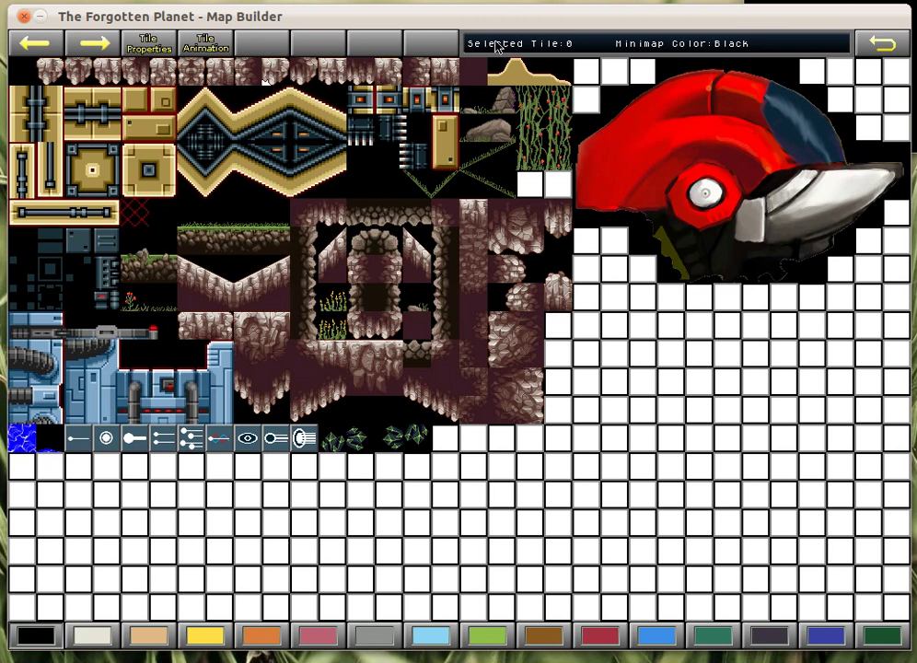
left_click(471, 81)
Place the first rock tiles of the chamber, extending right, up, down and left
left_click(898, 55)
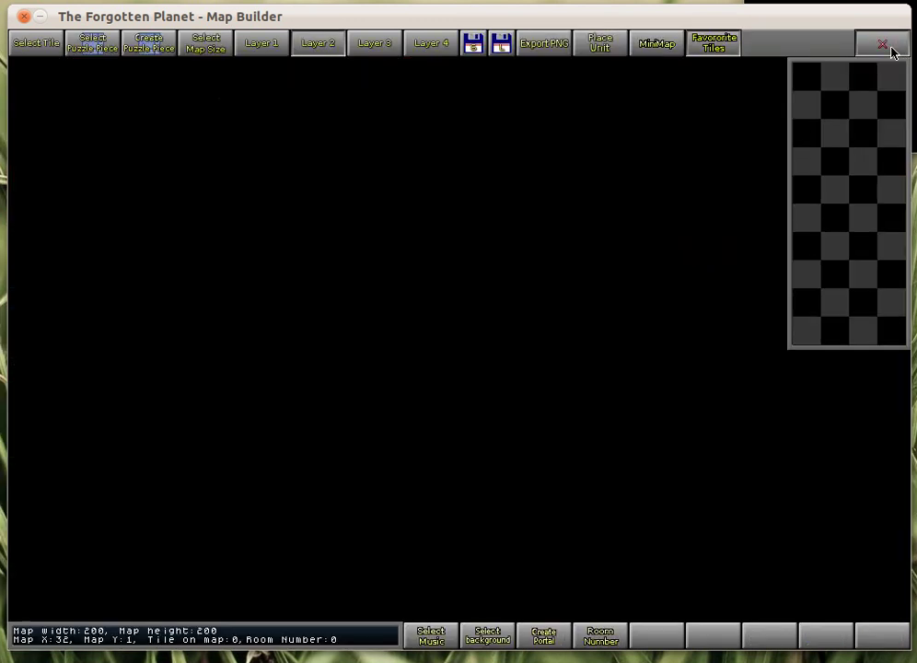
left_click(373, 269)
left_click(402, 251)
left_click(409, 241)
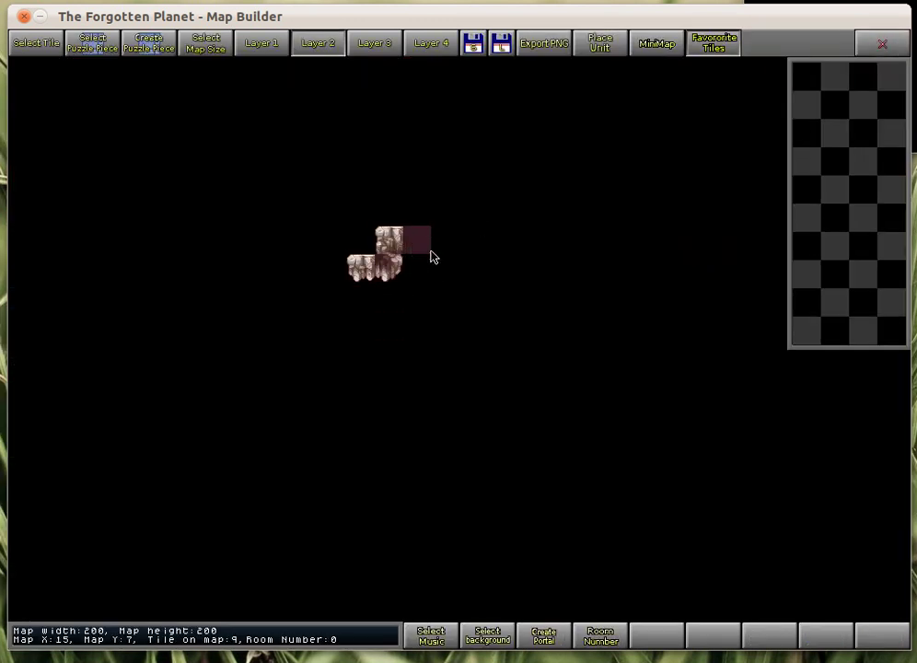
left_click(416, 324)
left_click(389, 324)
left_click(361, 296)
Fill out the chamber with a left column and paint tunnels below and above it
left_click(408, 332)
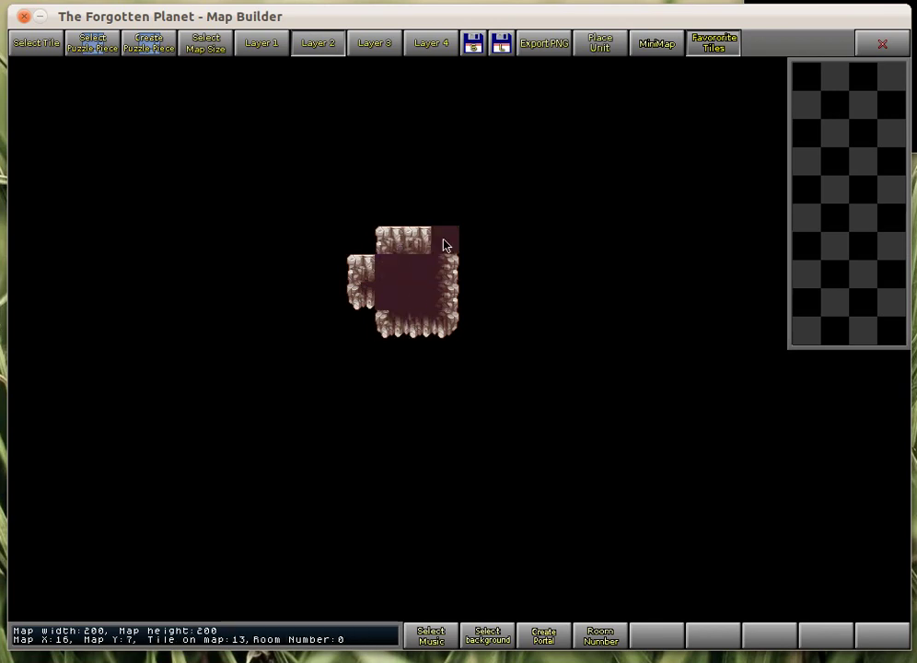
left_click(360, 239)
left_click(333, 269)
left_click(332, 322)
mouse_move(416, 341)
left_mouse_down()
mouse_move(395, 403)
mouse_move(391, 279)
left_mouse_up()
left_click_drag(397, 187, 420, 270)
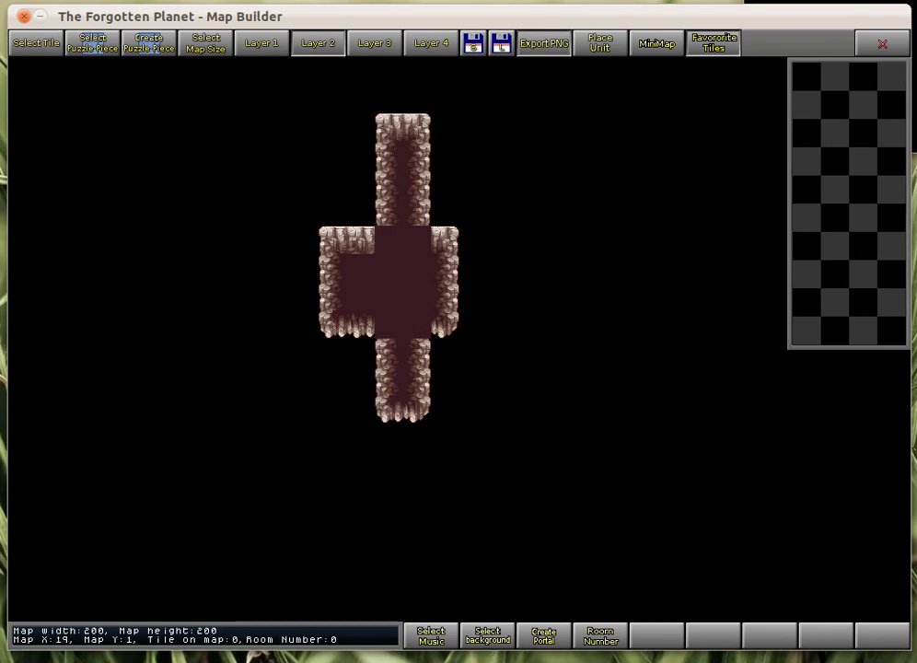
Paint a large chamber right of the room and extend its floor further rightward
mouse_move(439, 299)
left_mouse_down()
mouse_move(524, 395)
mouse_move(609, 348)
mouse_move(501, 358)
mouse_move(350, 256)
mouse_move(147, 475)
mouse_move(303, 317)
mouse_move(225, 460)
mouse_move(337, 543)
mouse_move(512, 393)
mouse_move(494, 454)
mouse_move(536, 483)
mouse_move(558, 456)
mouse_move(283, 339)
mouse_move(579, 433)
mouse_move(728, 449)
mouse_move(440, 506)
mouse_move(226, 432)
mouse_move(296, 370)
mouse_move(386, 501)
left_mouse_up()
key("Right")
key("Right")
key("Right")
key("Left")
key("Left")
key("Left")
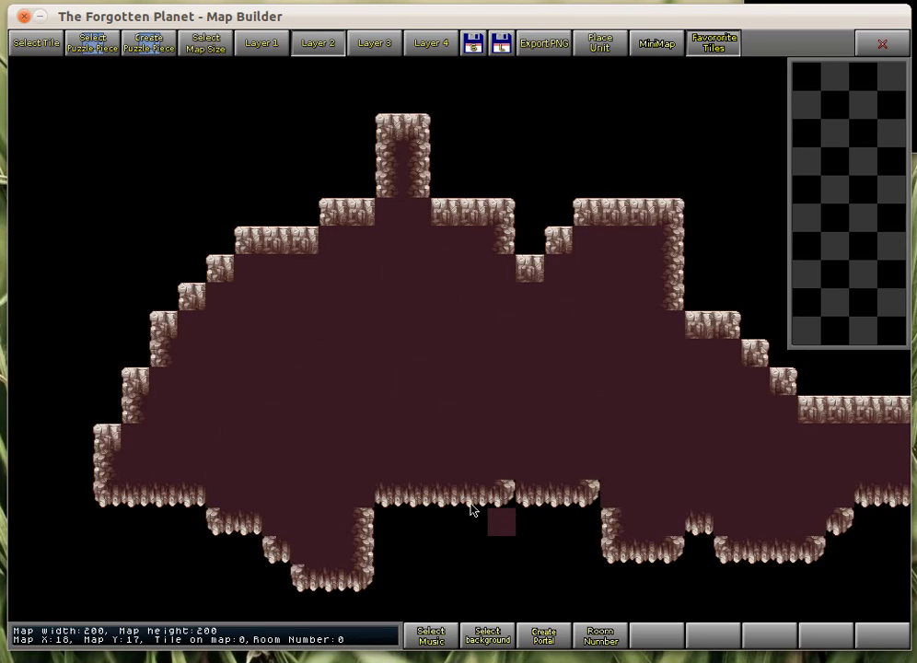
key("Right")
key("Right")
key("Right")
mouse_move(398, 395)
left_mouse_down()
mouse_move(319, 412)
mouse_move(644, 375)
mouse_move(570, 429)
left_mouse_up()
Place two small rock rooms side by side below the cavern
key("Down")
key("Down")
key("Down")
key("Left")
key("Left")
key("Left")
key("Left")
key("Left")
key("Left")
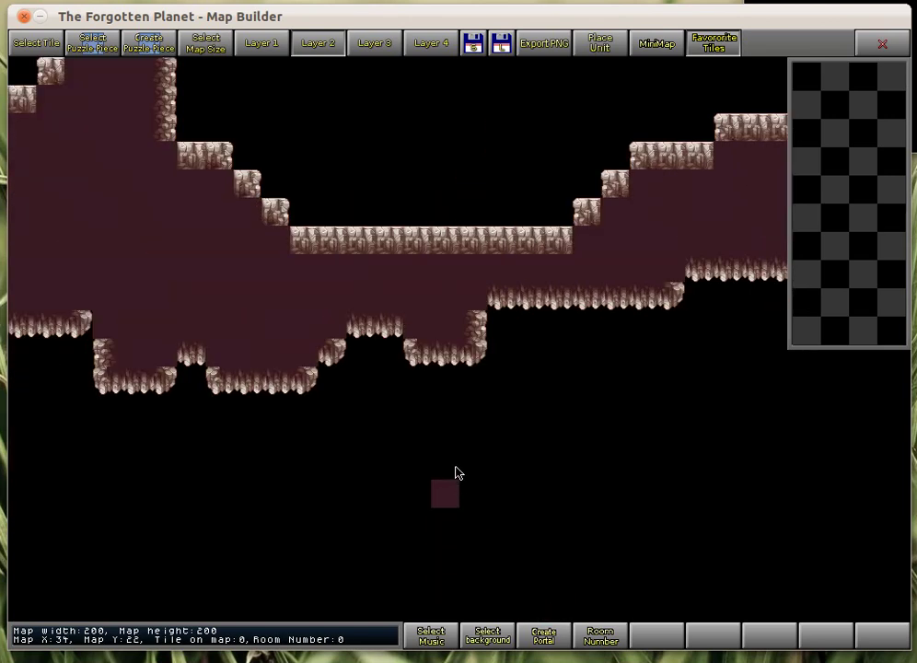
key("Down")
key("Down")
key("Down")
left_click(449, 468)
left_click(644, 474)
Extend the left room leftward into a wide platform with stepped rock edges
key("Right")
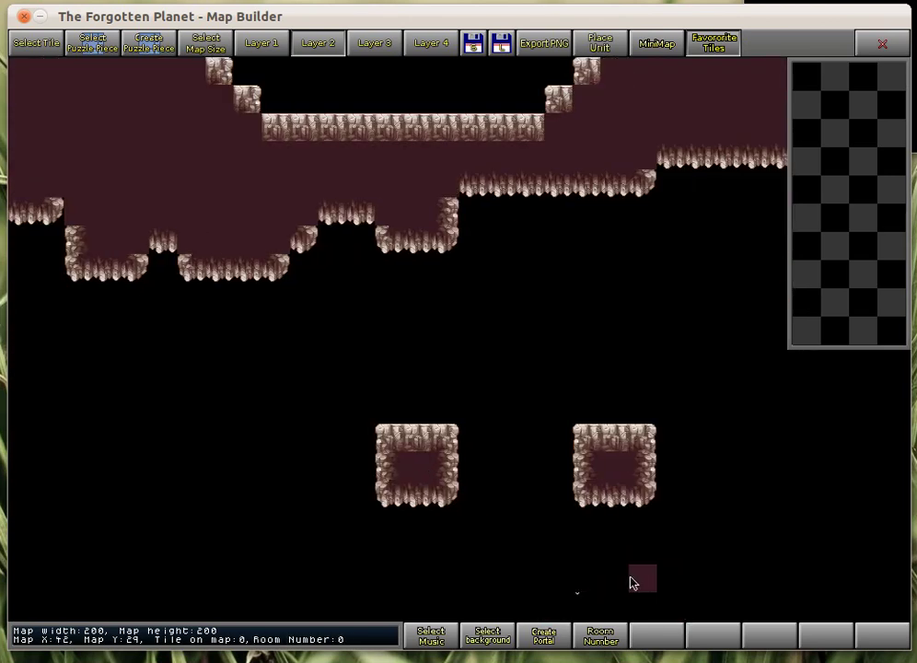
mouse_move(377, 497)
left_mouse_down()
mouse_move(311, 479)
mouse_move(396, 469)
left_mouse_up()
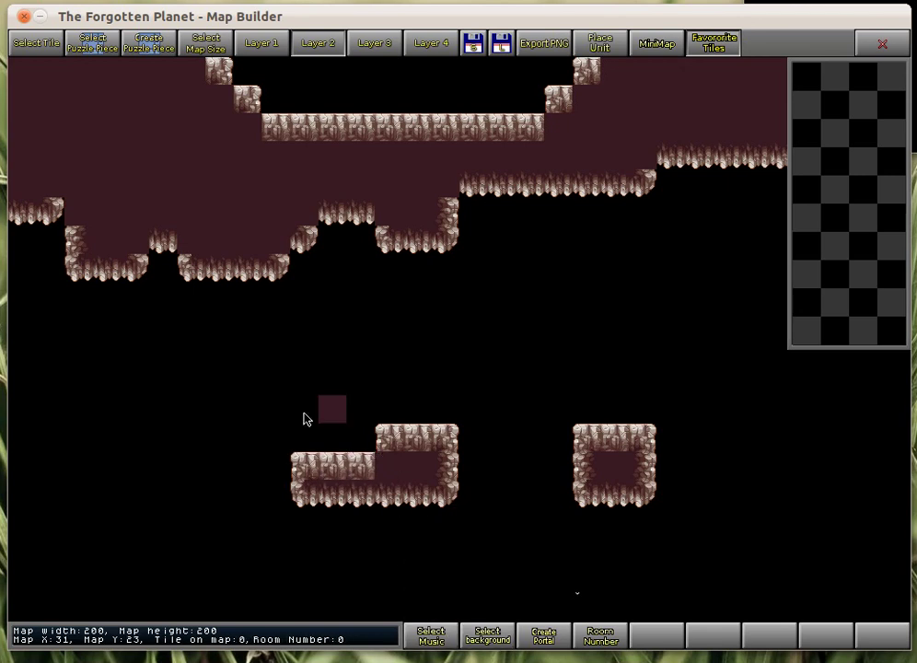
key("Left")
key("Left")
key("Left")
mouse_move(328, 473)
left_mouse_down()
mouse_move(504, 501)
mouse_move(450, 467)
mouse_move(384, 478)
mouse_move(506, 508)
mouse_move(392, 550)
left_mouse_up()
Paint a diagonal tunnel descending down-right from a cavern ledge
key("Left")
key("Left")
key("Left")
key("Right")
key("Right")
key("Right")
key("Down")
key("Down")
key("Down")
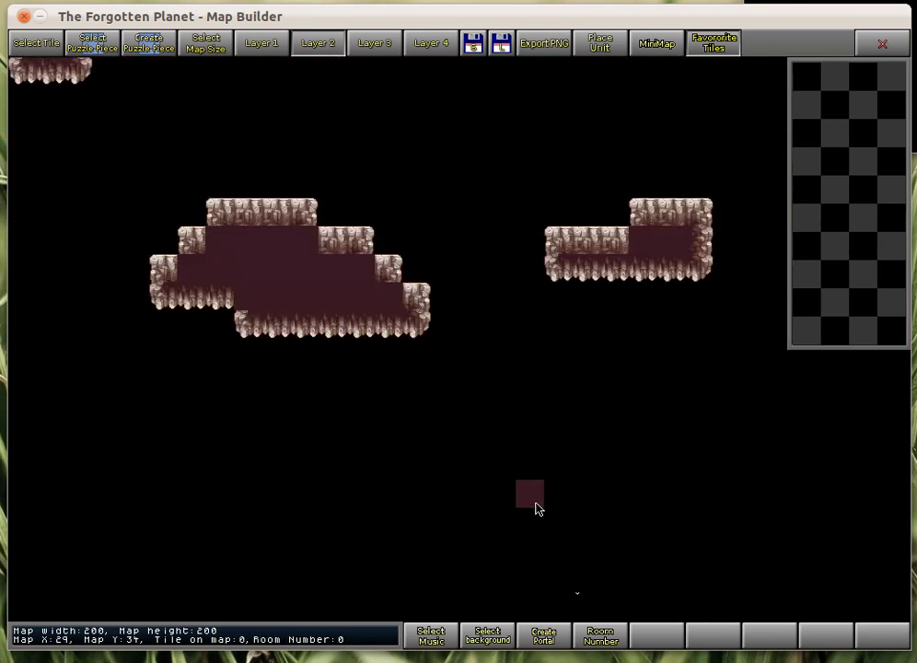
key("Down")
key("Down")
key("Down")
key("Left")
key("Left")
key("Left")
key("Right")
key("Right")
key("Right")
key("Right")
key("Right")
key("Right")
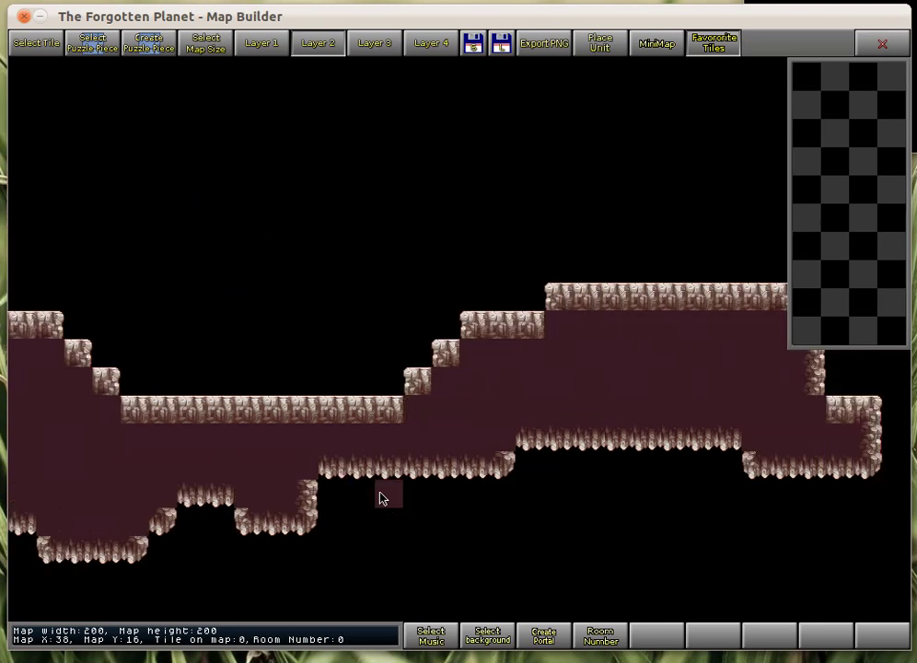
key("Right")
key("Right")
key("Right")
key("Left")
key("Left")
key("Left")
key("Down")
key("Down")
key("Down")
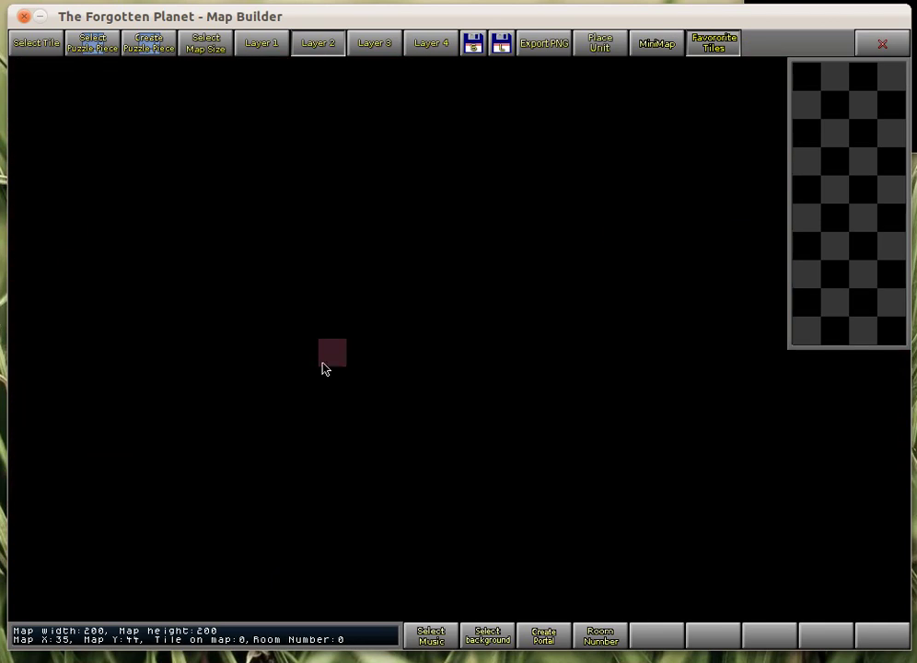
key("Up")
key("Up")
key("Up")
key("Up")
key("Up")
key("Up")
key("Up")
key("Up")
key("Up")
mouse_move(469, 338)
left_mouse_down()
mouse_move(640, 495)
mouse_move(453, 374)
mouse_move(647, 550)
left_mouse_up()
mouse_move(420, 396)
left_mouse_down()
mouse_move(591, 539)
mouse_move(570, 573)
left_mouse_up()
Round off the tunnel's bottom tip, then bring the main cavern back into view
key("Down")
key("Down")
key("Down")
key("Down")
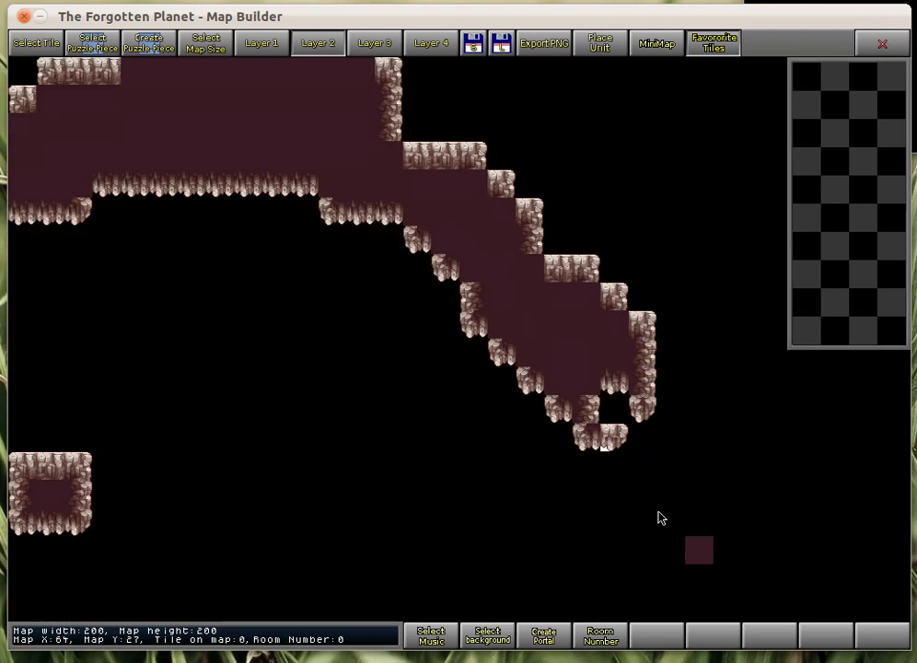
left_click_drag(596, 403, 619, 446)
key("Left")
key("Left")
key("Left")
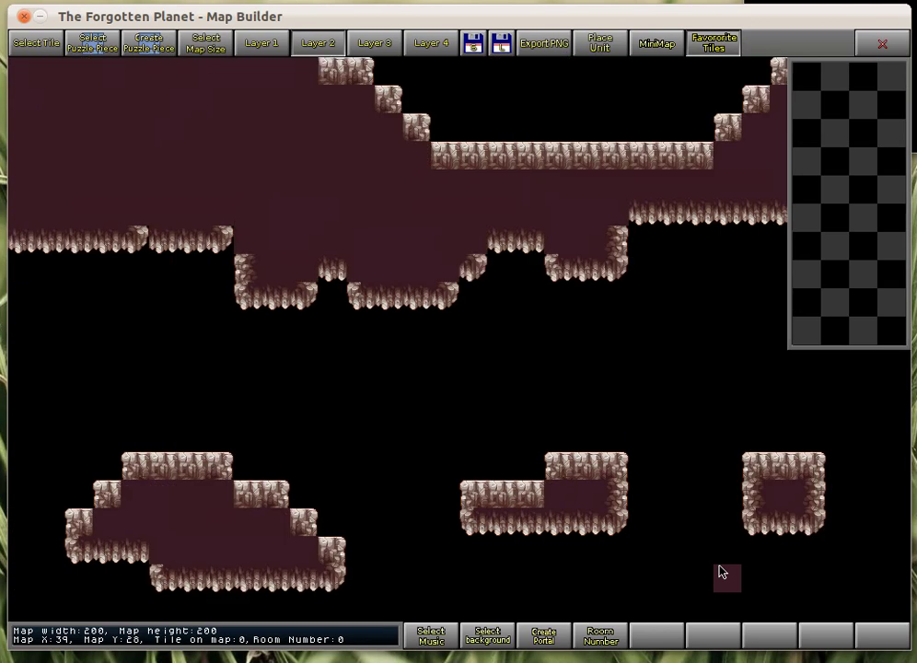
key("Left")
key("Left")
key("Left")
key("Left")
key("Left")
key("Left")
key("Up")
key("Up")
key("Up")
key("Down")
key("Down")
key("Down")
key("Down")
key("Right")
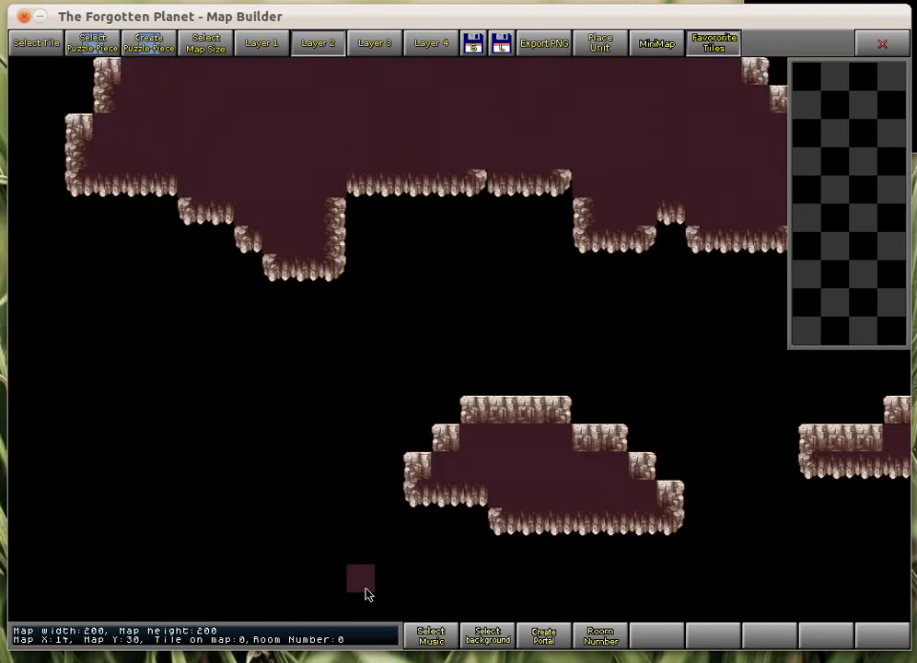
key("Right")
key("Right")
key("Right")
key("Right")
key("Right")
key("Right")
key("Right")
key("Right")
key("Right")
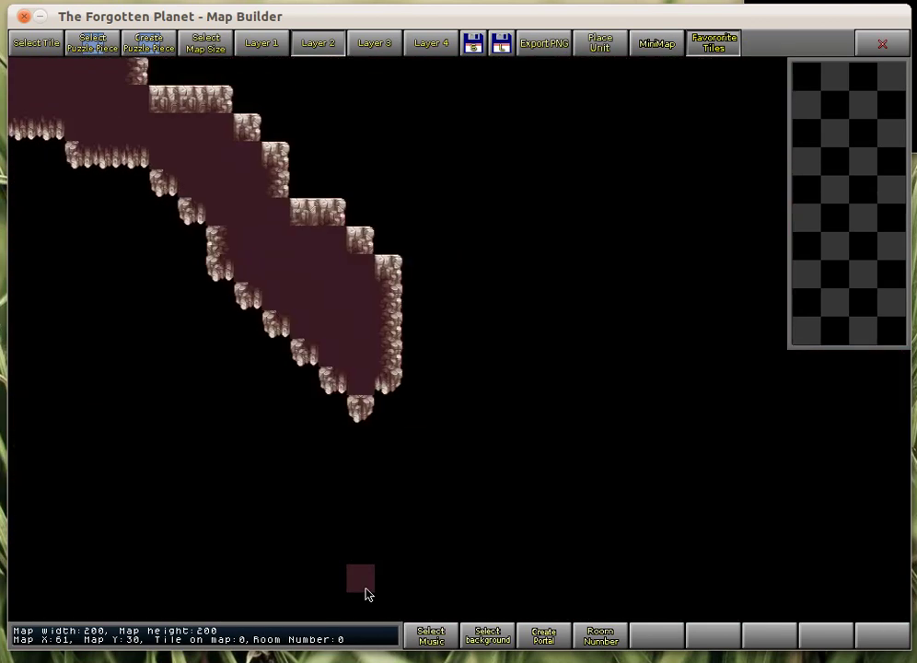
key("Up")
key("Up")
key("Up")
key("Left")
key("Left")
key("Left")
key("Up")
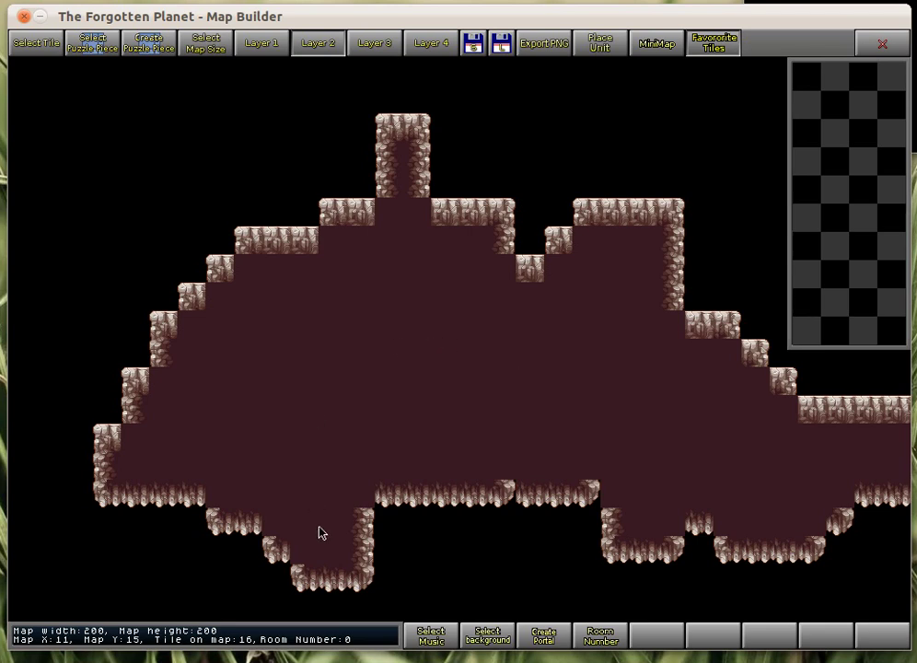
Paint a wide stepped arch below the upper cavern with a branch extending downward
key("Down")
key("Down")
key("Down")
mouse_move(365, 499)
left_mouse_down()
mouse_move(350, 392)
mouse_move(505, 342)
mouse_move(595, 388)
mouse_move(530, 397)
mouse_move(571, 455)
left_mouse_up()
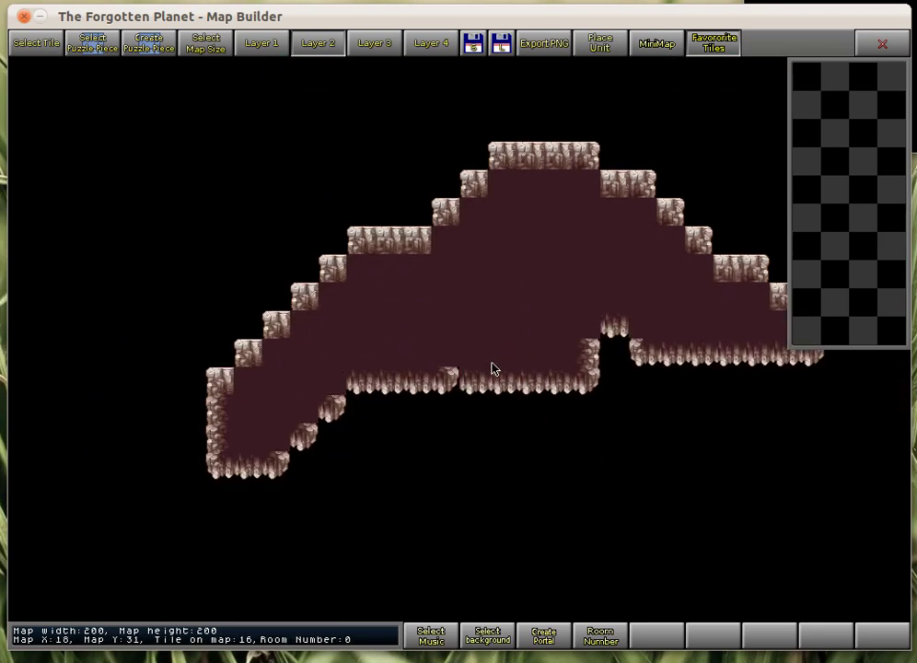
mouse_move(651, 376)
left_mouse_down()
mouse_move(716, 490)
mouse_move(552, 423)
left_mouse_up()
key("Right")
key("Right")
key("Right")
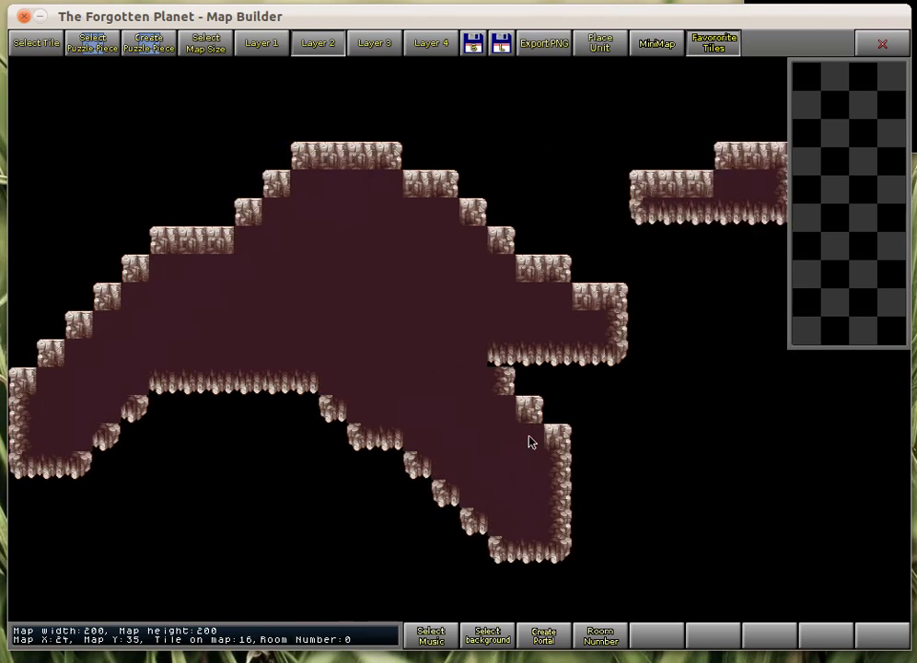
key("Up")
key("Up")
key("Up")
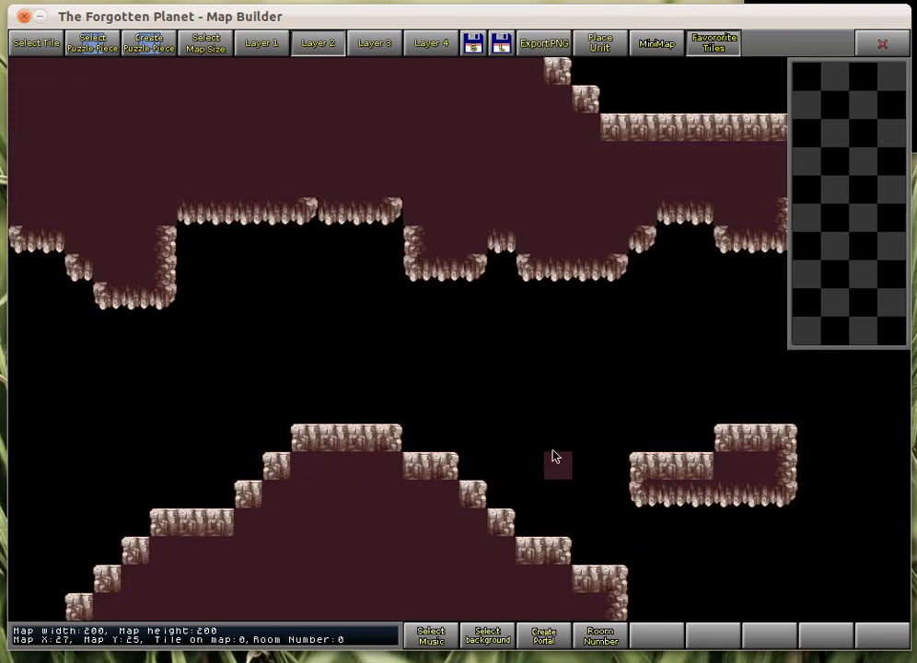